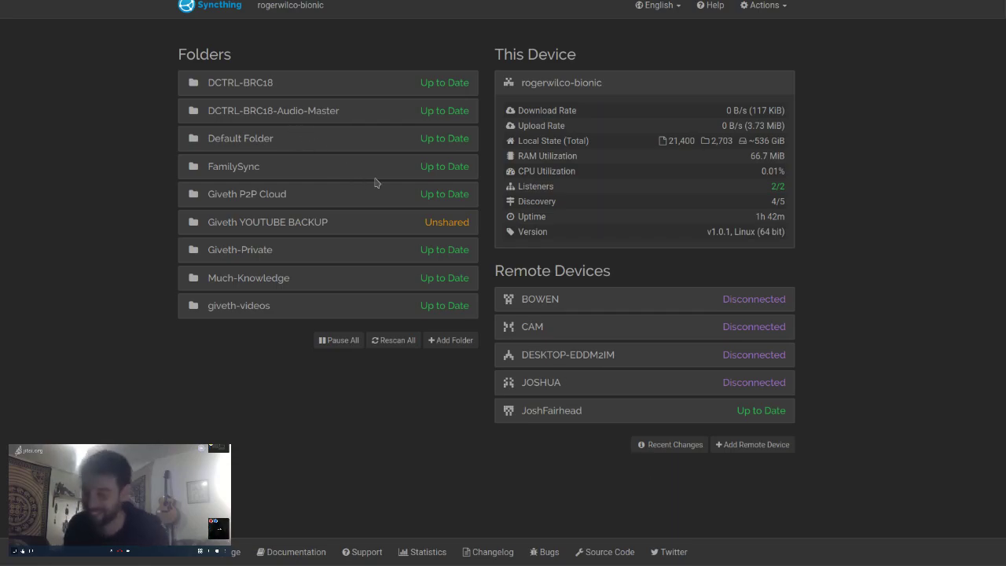
# Step: Glance at the syncthing.net security page, then go back to the Syncthing dashboard tab
pyautogui.hotkey('ctrl', 'Tab')
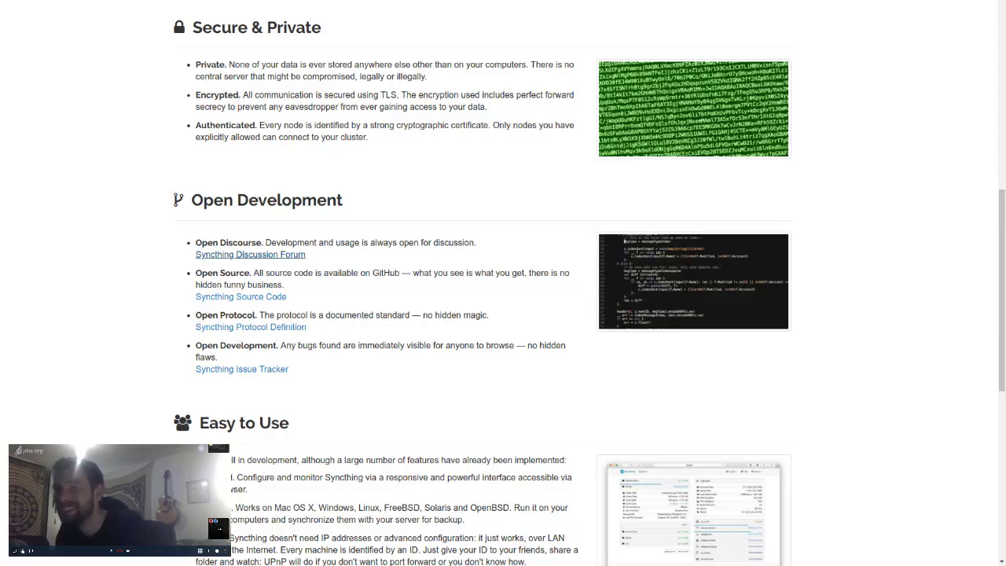
pyautogui.hotkey('ctrl', 'shift', 'Tab')
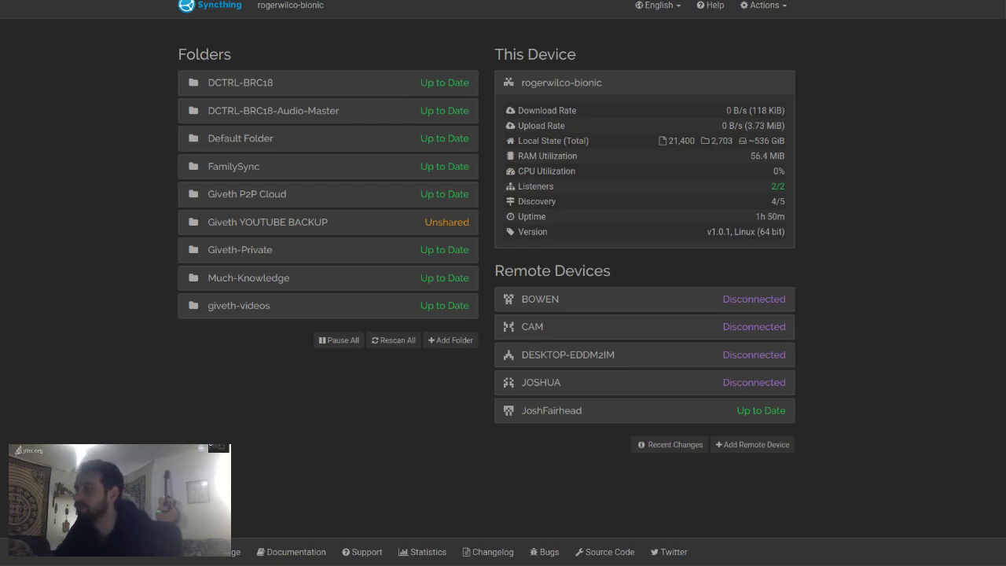
# Step: Switch to the syncthing.net website and scroll to its Get Started section
pyautogui.hotkey('ctrl', 'Tab')
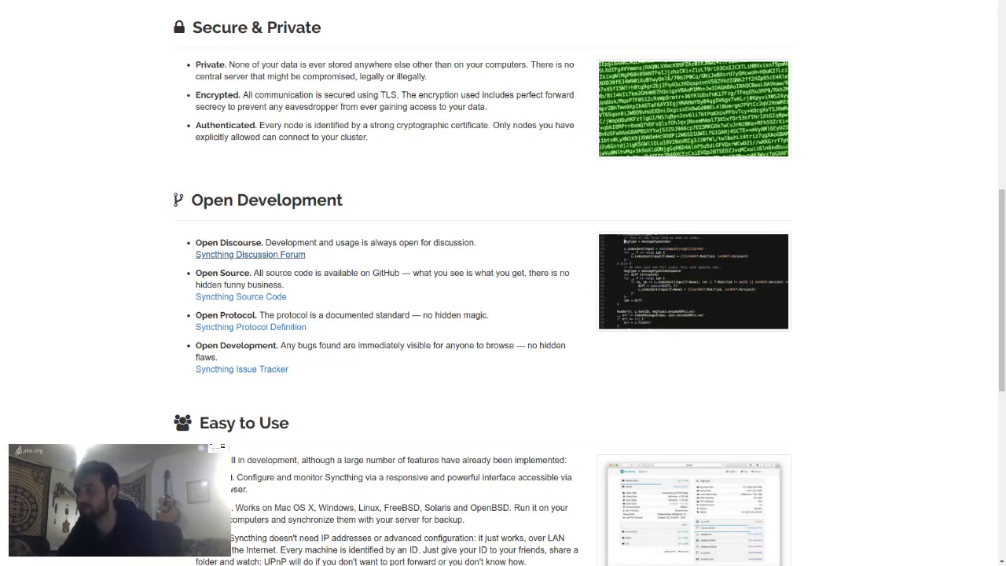
pyautogui.hotkey('ctrl', 'Tab')
pyautogui.hotkey('ctrl', 'Tab')
pyautogui.scroll(1, 401, 318)
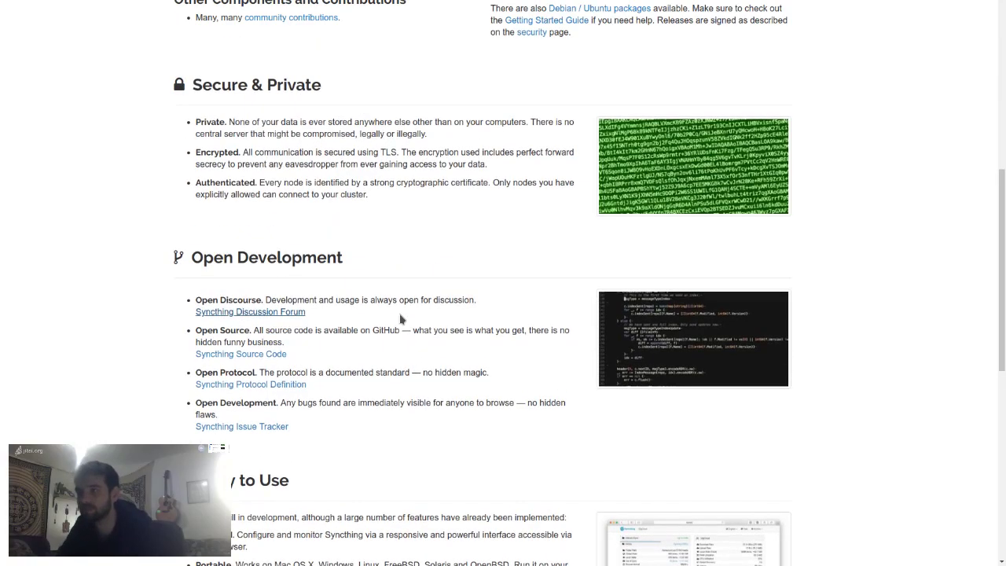
pyautogui.scroll(6, 401, 318)
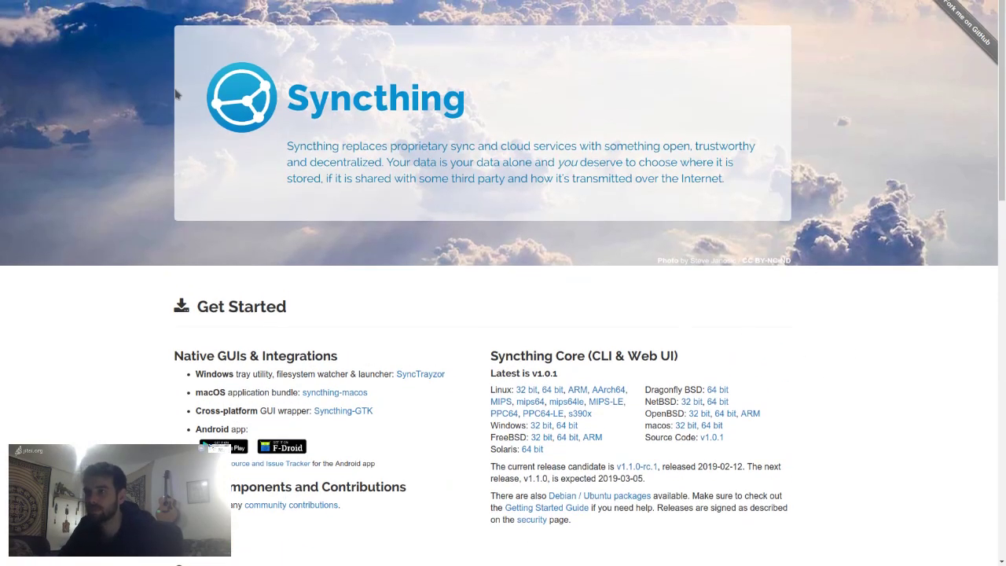
pyautogui.scroll(-2, 344, 398)
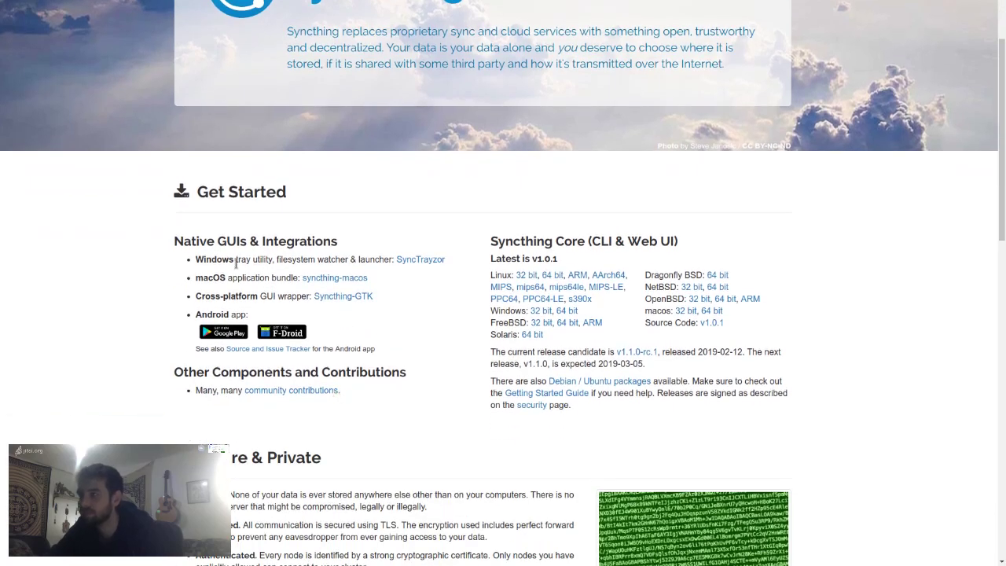
# Step: Highlight the Get Started download columns and the macOS application bundle line
pyautogui.moveTo(108, 218); pyautogui.dragTo(360, 426)
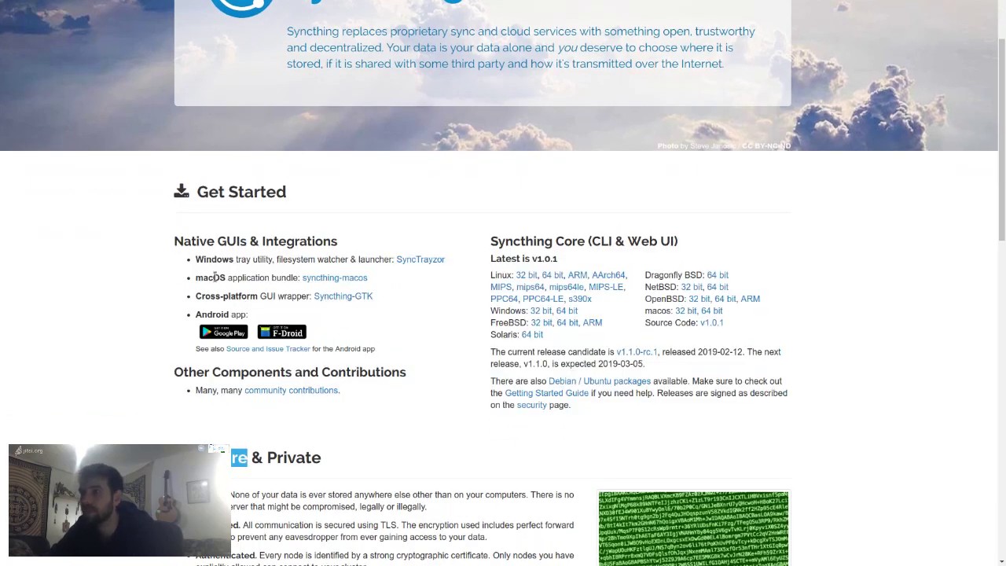
pyautogui.moveTo(193, 244); pyautogui.dragTo(663, 435)
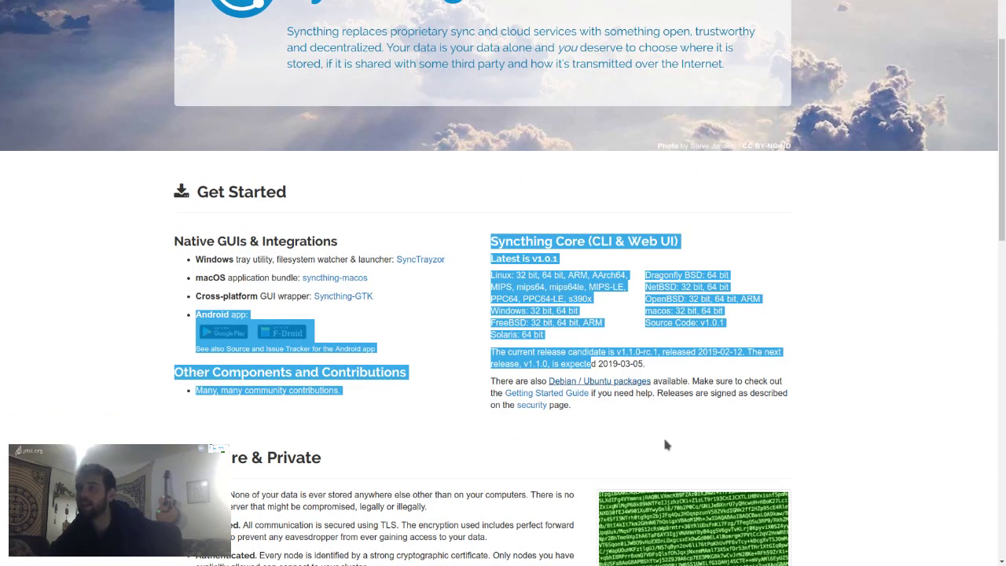
pyautogui.click(731, 500)
pyautogui.moveTo(790, 411); pyautogui.dragTo(128, 286)
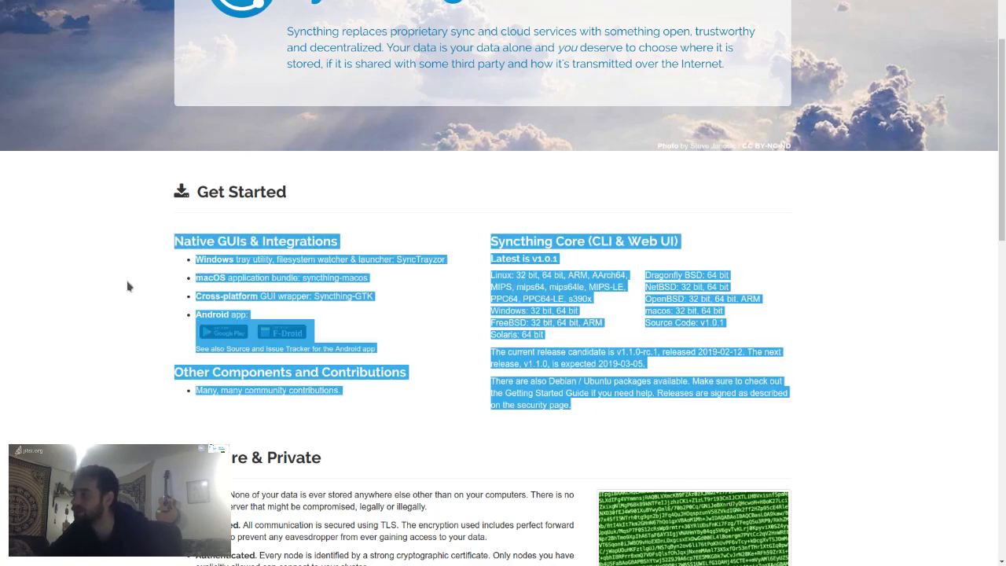
pyautogui.click(419, 382)
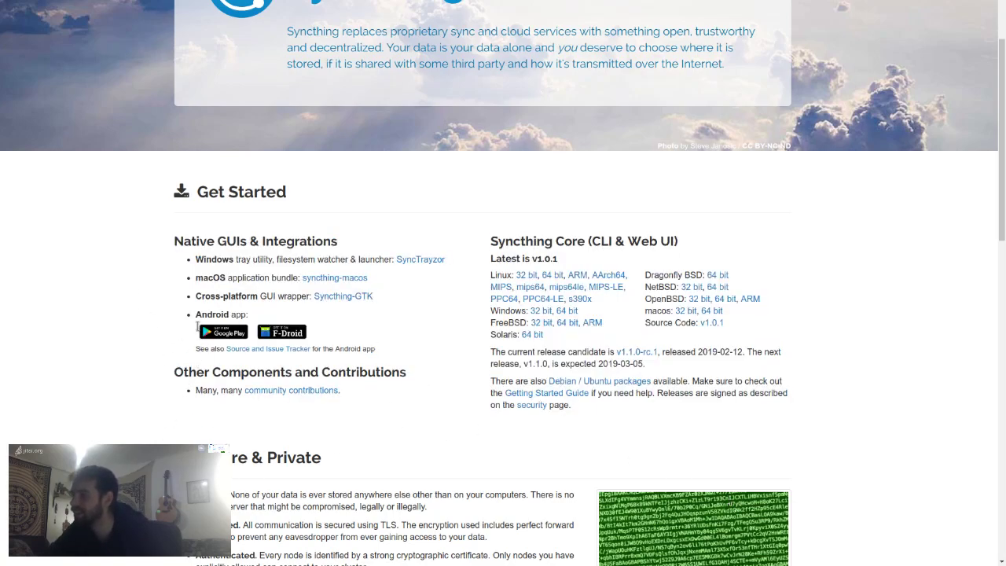
pyautogui.moveTo(196, 278); pyautogui.dragTo(368, 279)
pyautogui.click(423, 383)
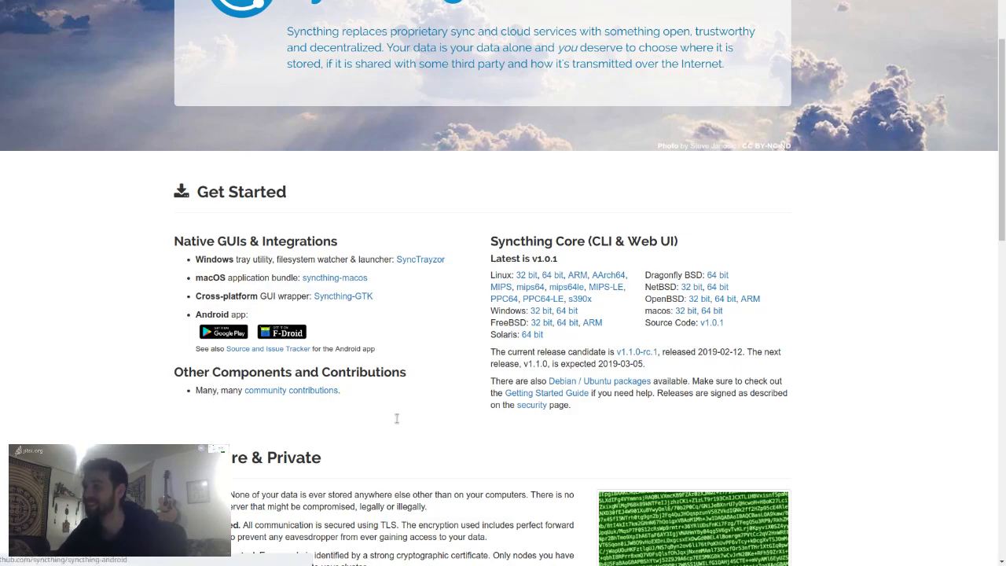
# Step: Scroll down and back up through the homepage sections
pyautogui.scroll(-1, 438, 430)
pyautogui.scroll(2, 438, 413)
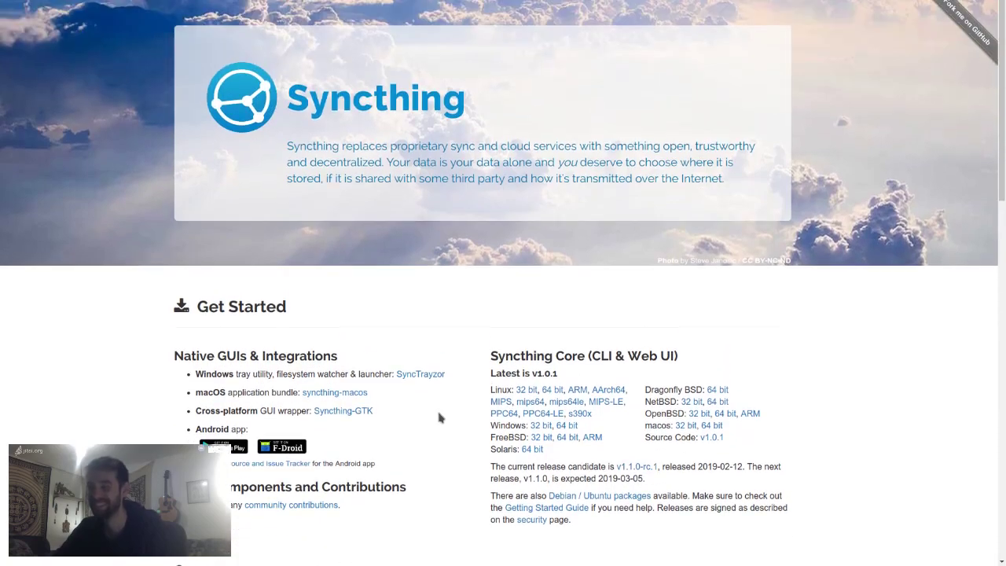
pyautogui.scroll(-3, 438, 409)
pyautogui.scroll(3, 431, 412)
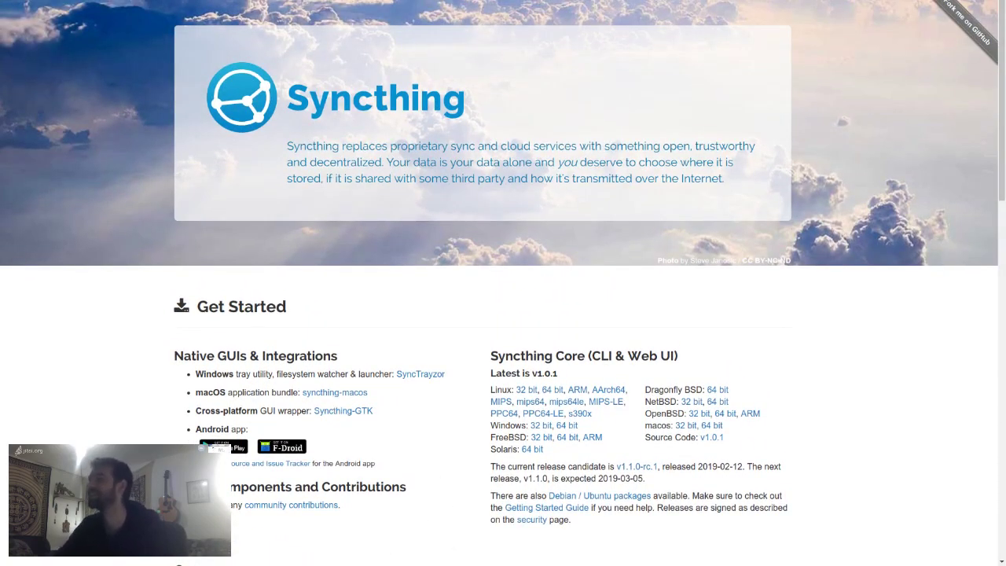
pyautogui.hotkey('ctrl', 'Tab')
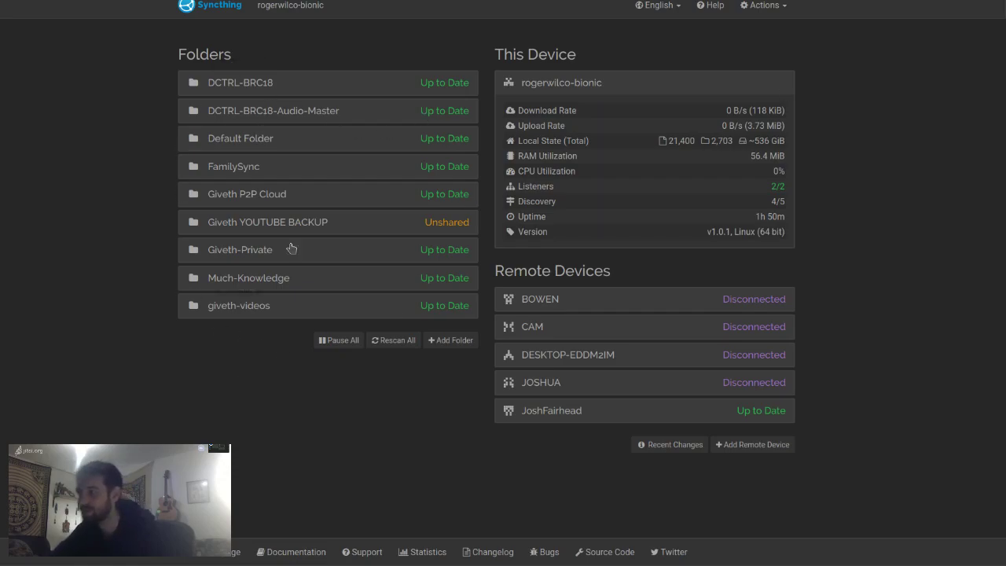
pyautogui.moveTo(157, 96); pyautogui.dragTo(196, 140)
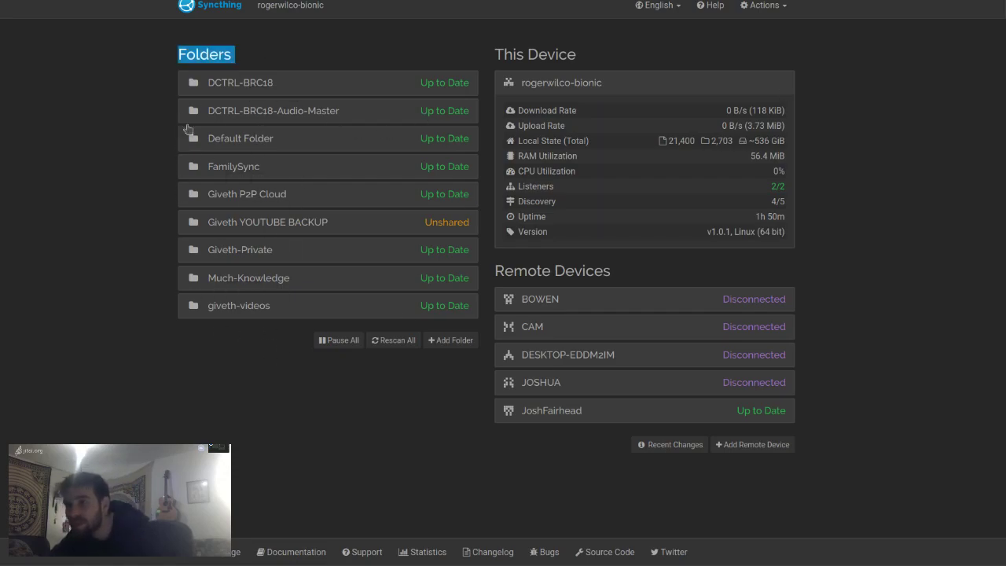
pyautogui.click(139, 318)
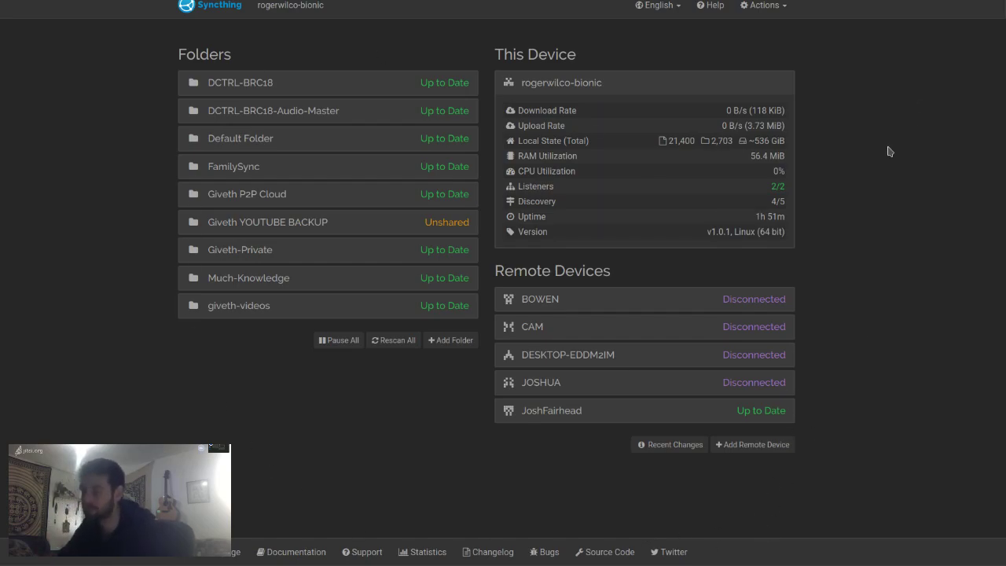
pyautogui.click(235, 135)
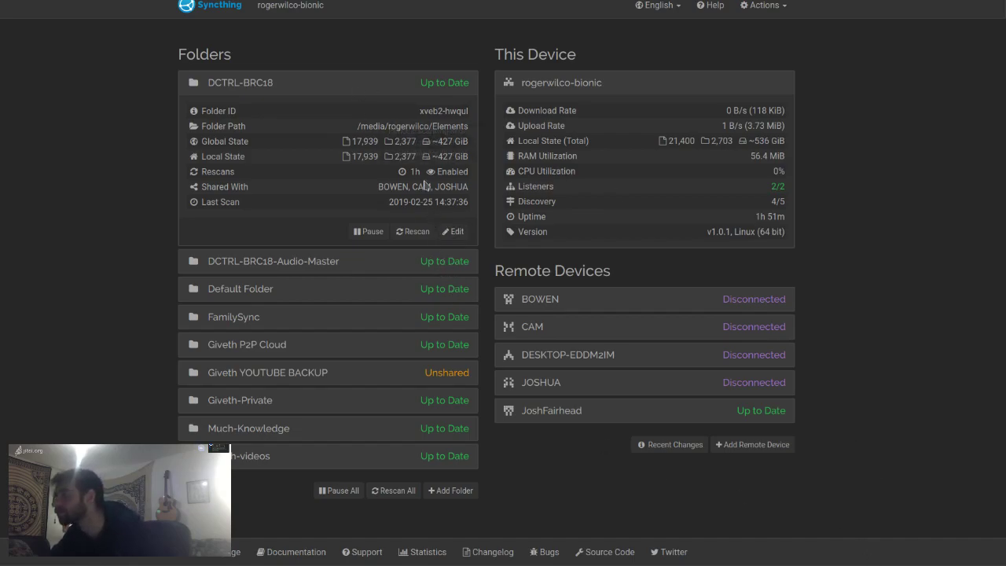
pyautogui.click(414, 231)
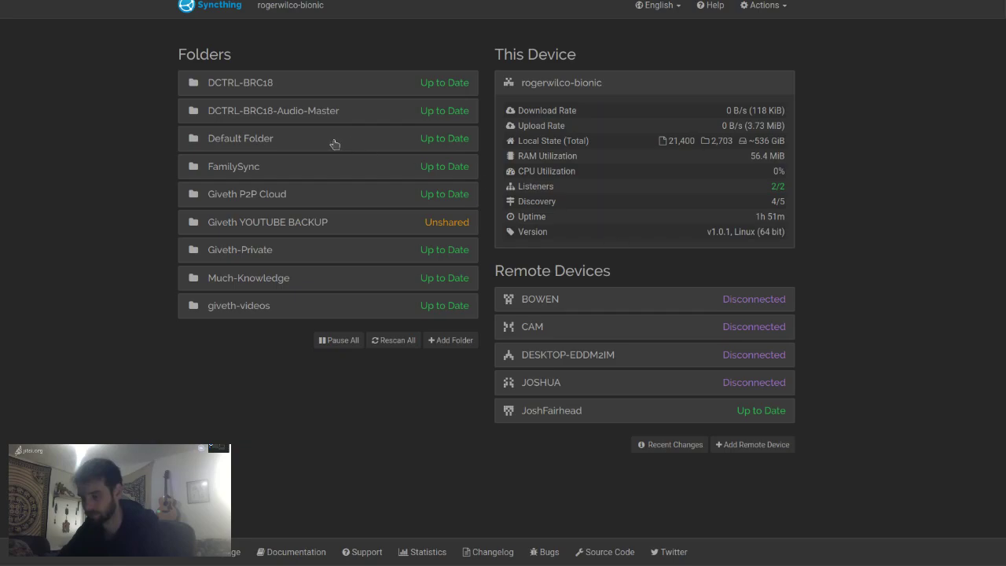
pyautogui.click(315, 84)
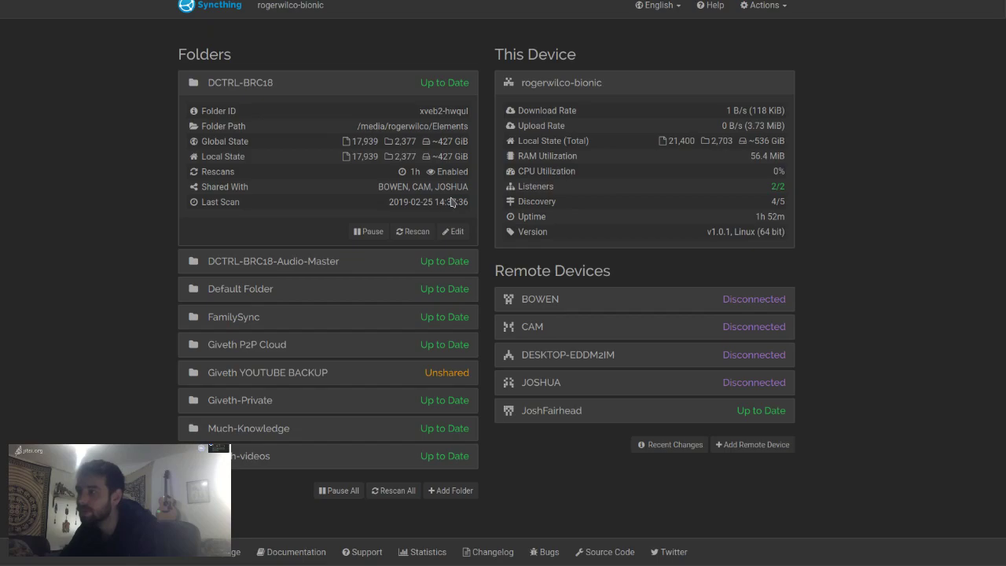
pyautogui.click(244, 128)
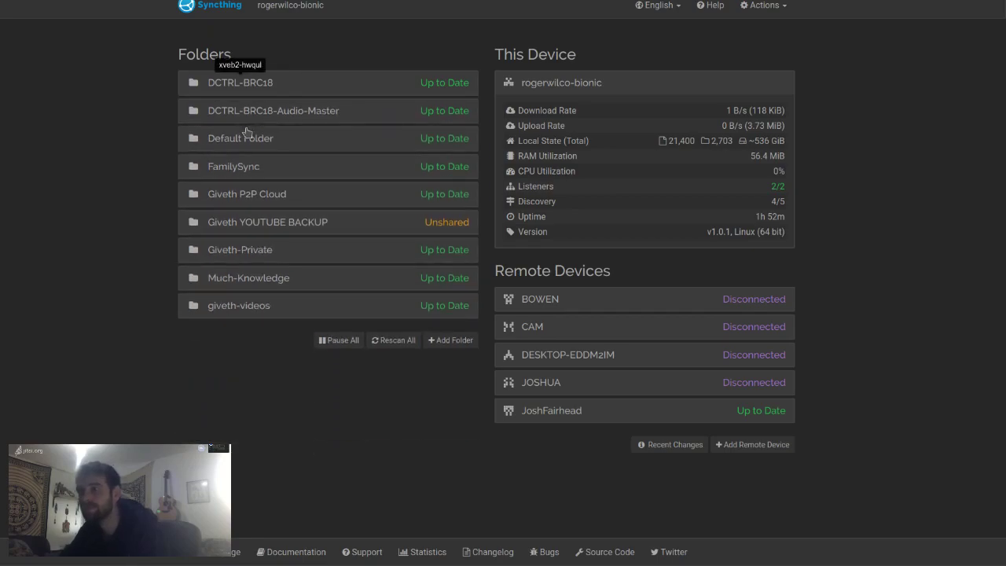
pyautogui.click(301, 273)
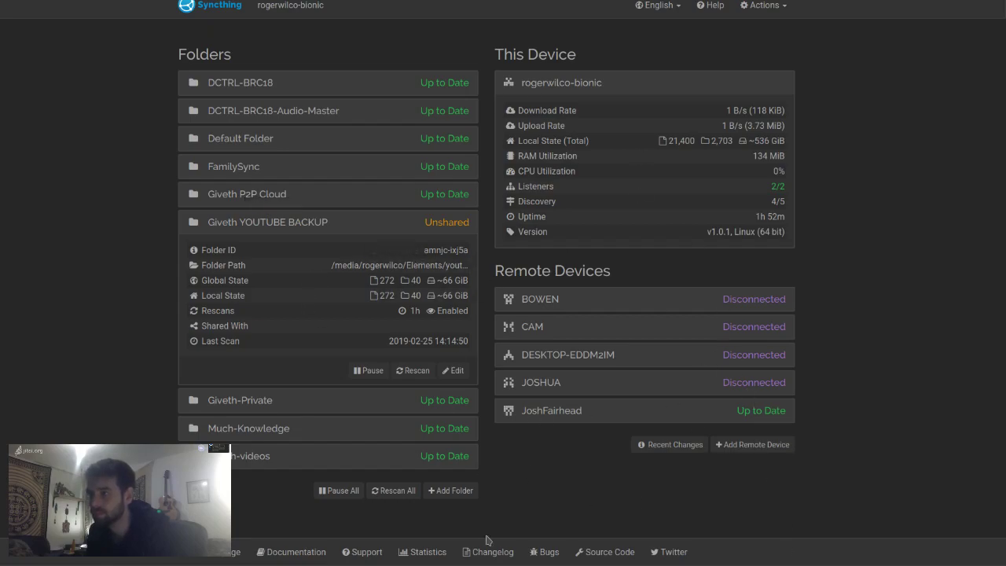
pyautogui.click(334, 271)
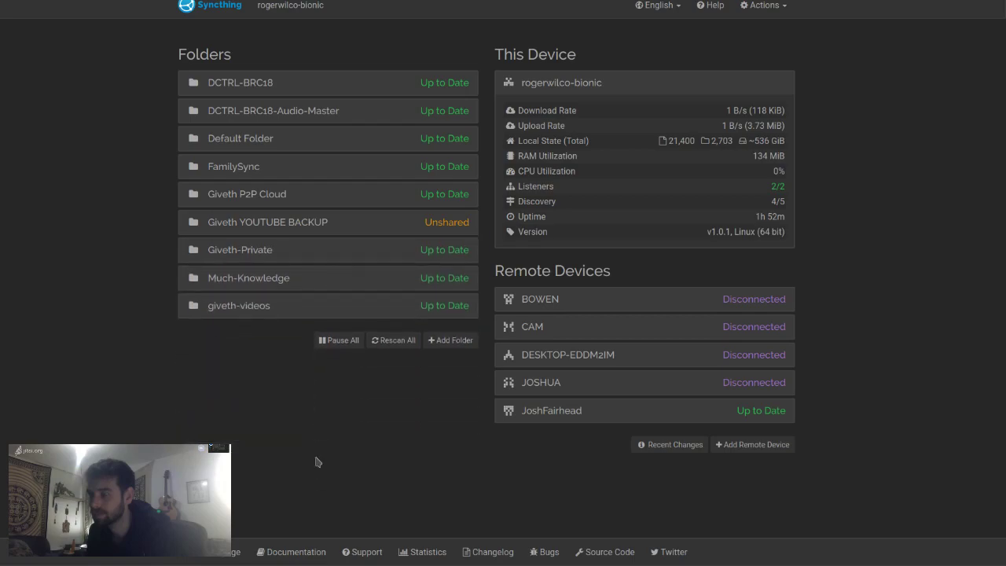
# Step: Expand the Much-Knowledge folder and the up-to-date remote device to view their details
pyautogui.click(267, 278)
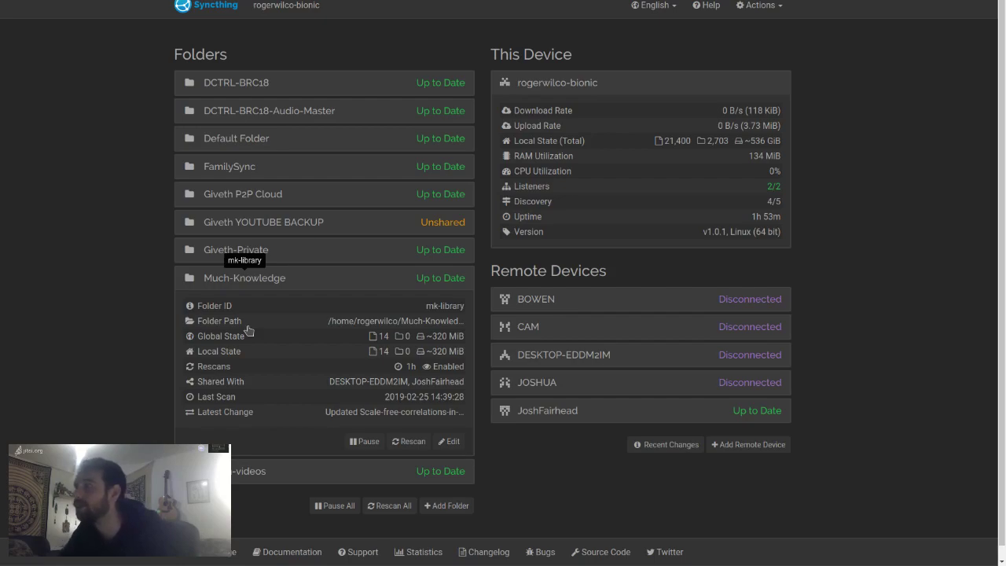
pyautogui.click(566, 399)
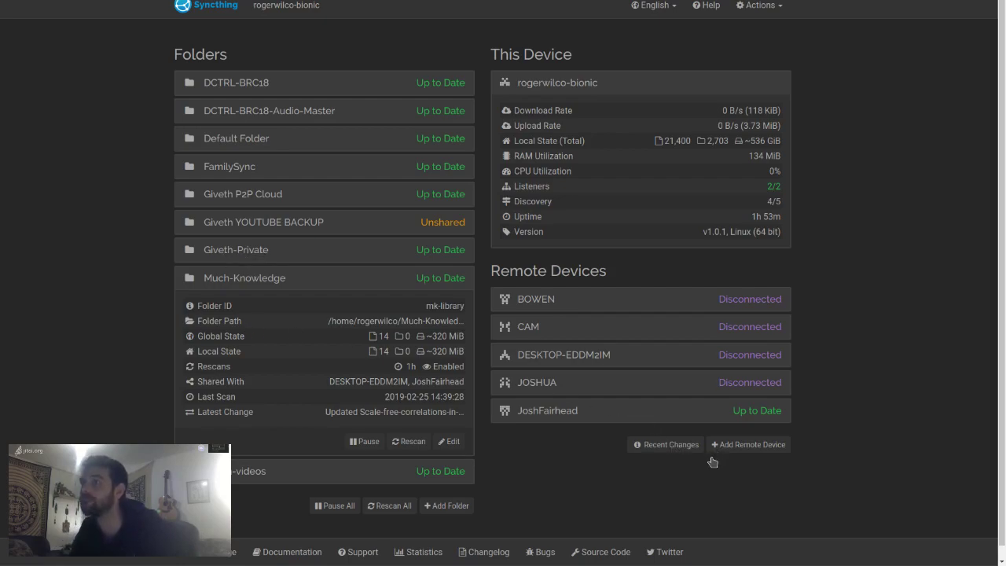
pyautogui.scroll(-2, 713, 463)
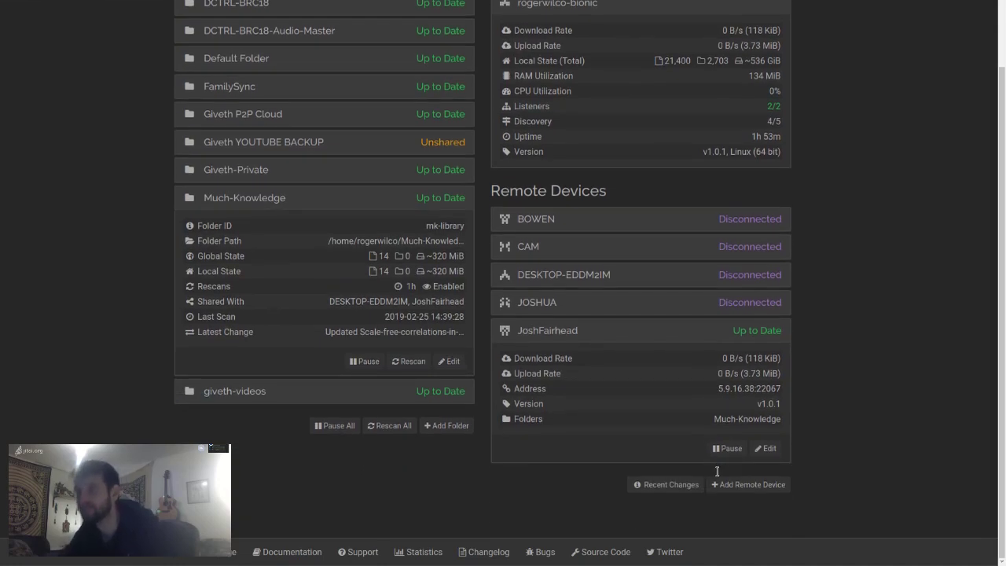
pyautogui.scroll(2, 717, 471)
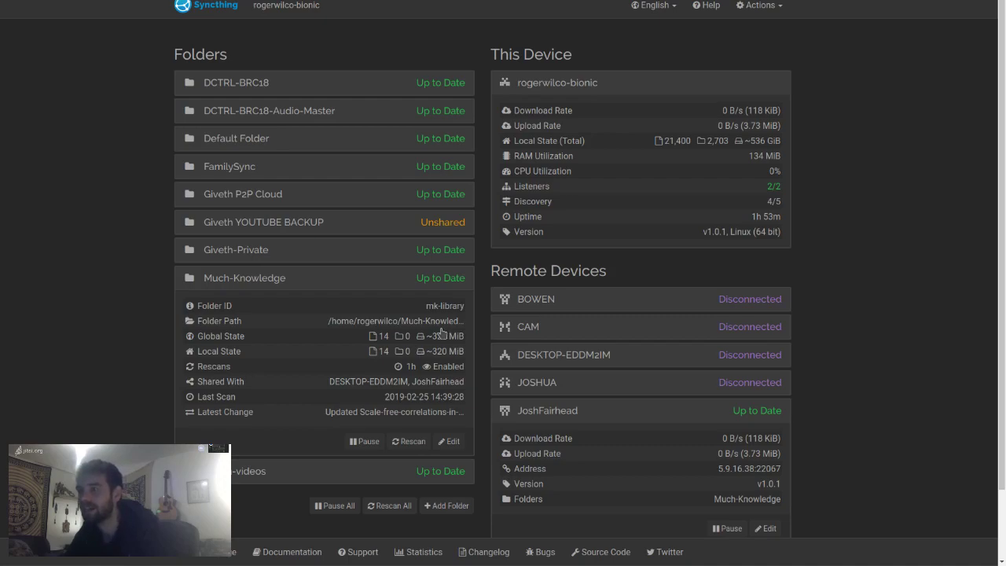
pyautogui.scroll(-2, 724, 456)
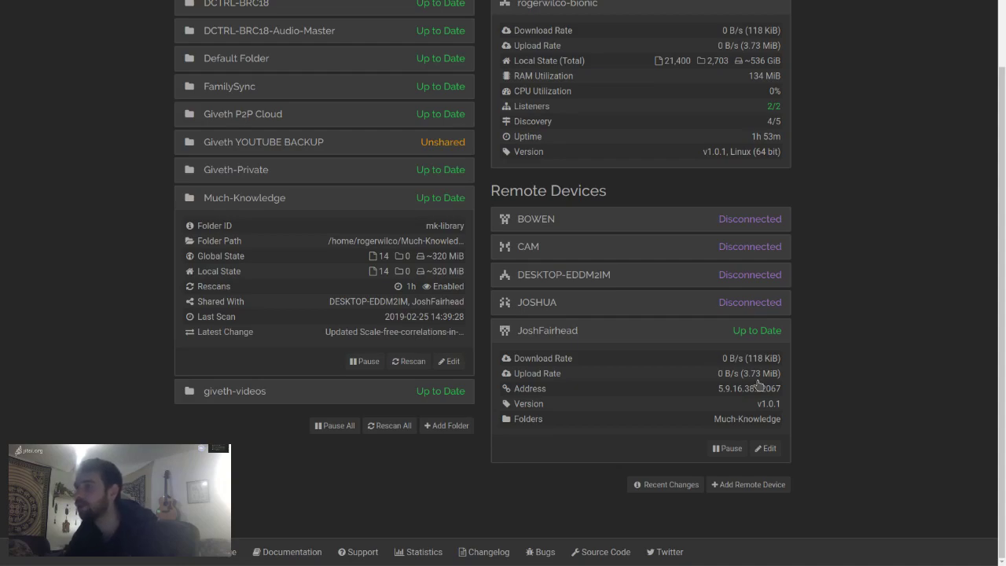
# Step: Re-expand the up-to-date device and open its Edit Device sharing settings
pyautogui.click(759, 331)
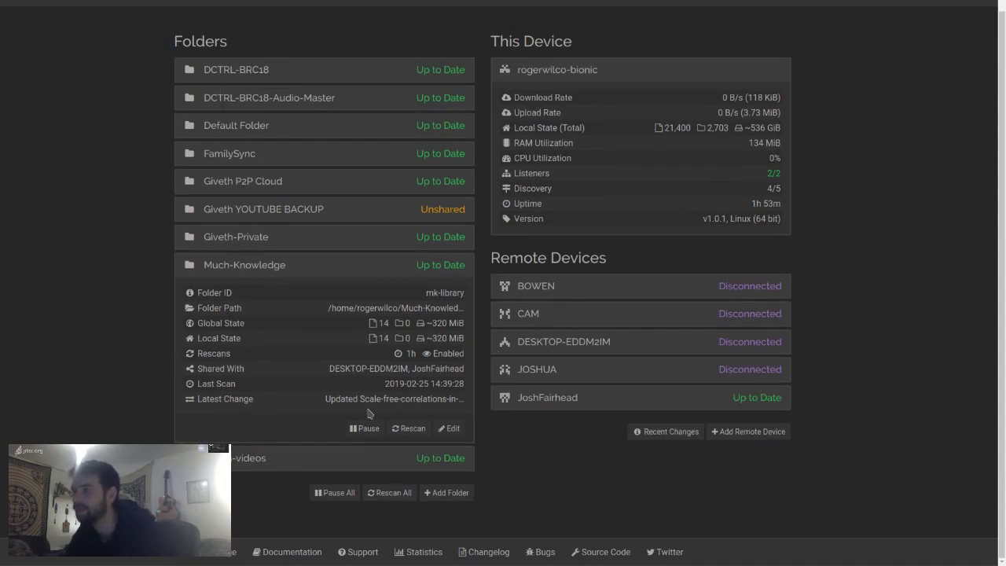
pyautogui.click(566, 397)
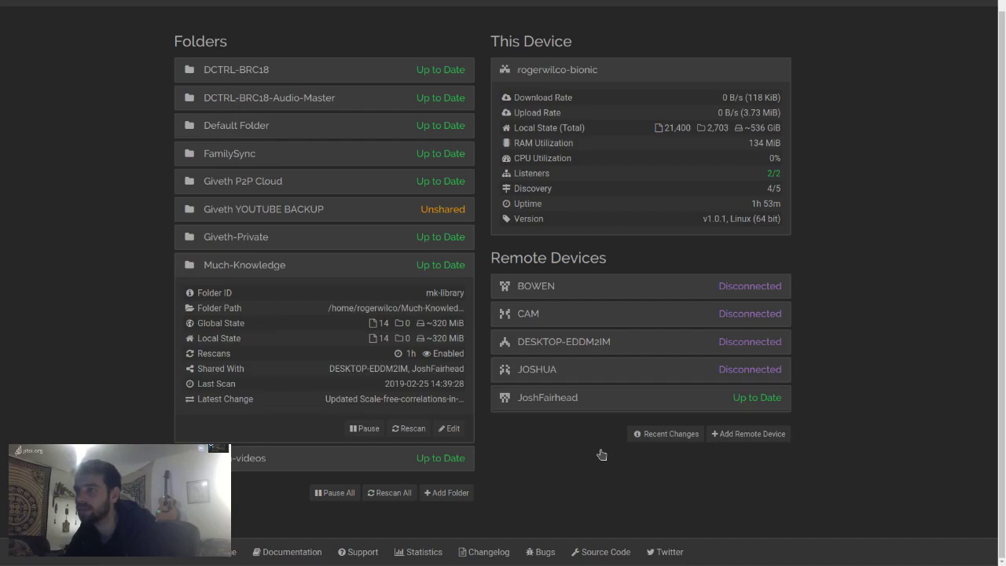
pyautogui.scroll(-1, 621, 458)
pyautogui.click(767, 448)
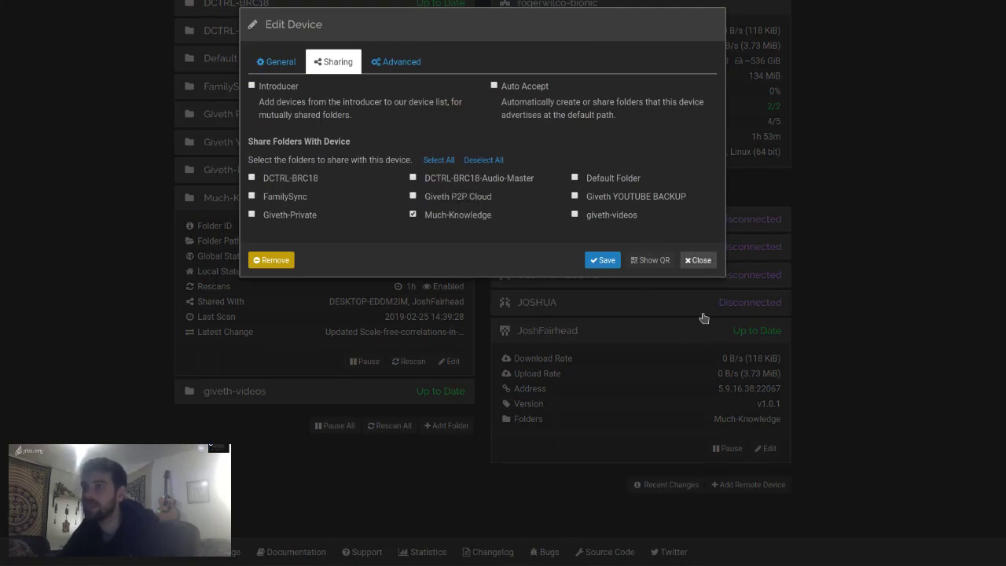
# Step: Close the Edit Device dialog without saving
pyautogui.click(700, 260)
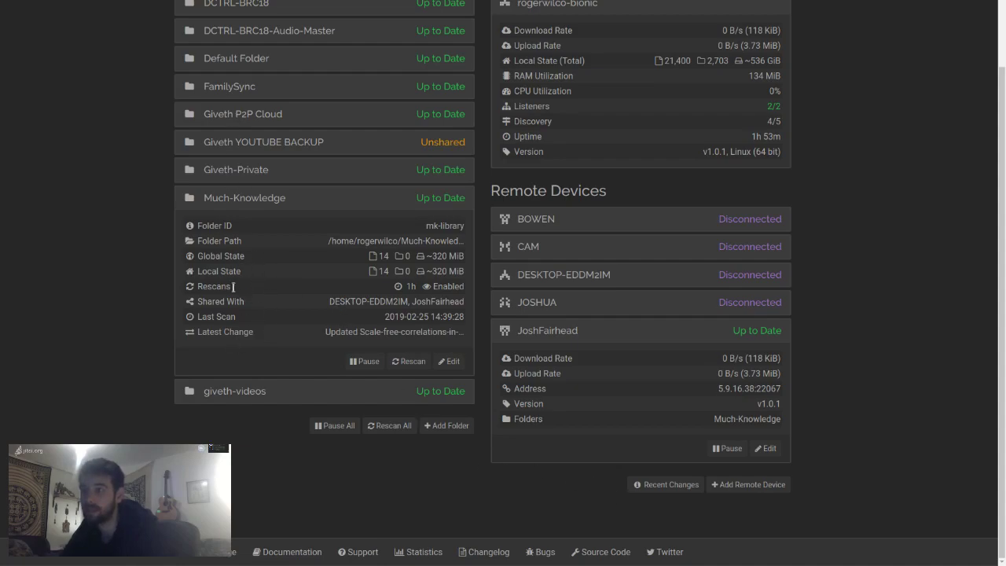
# Step: Reveal Much-Knowledge's full folder path, then collapse the up-to-date remote device's details
pyautogui.click(246, 198)
pyautogui.moveTo(201, 241); pyautogui.dragTo(454, 241)
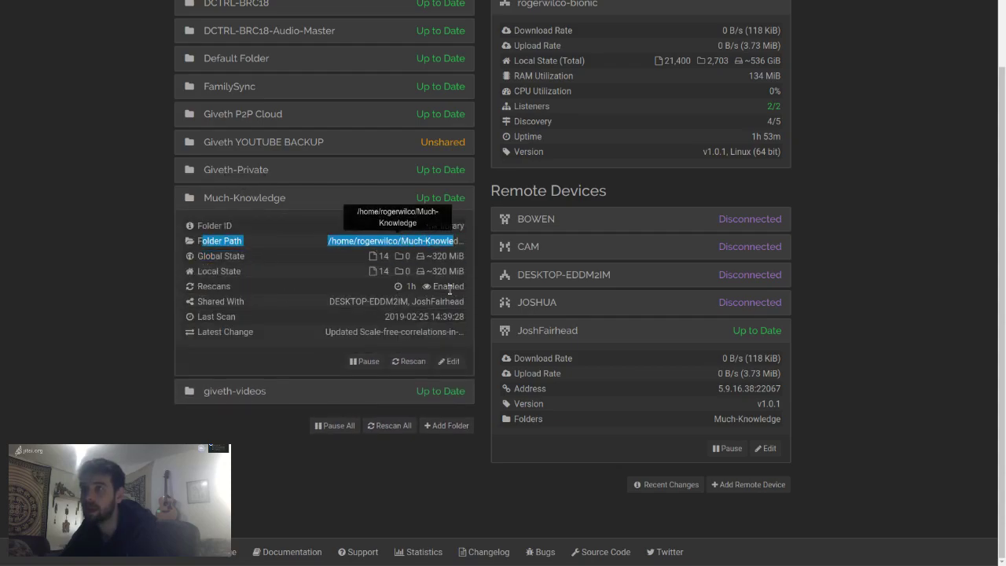
pyautogui.click(95, 260)
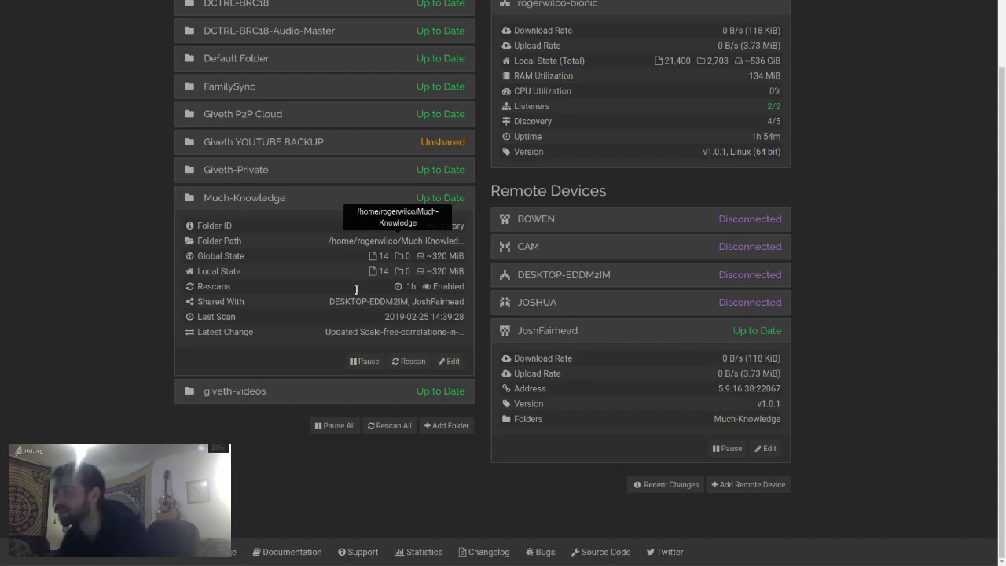
pyautogui.click(582, 386)
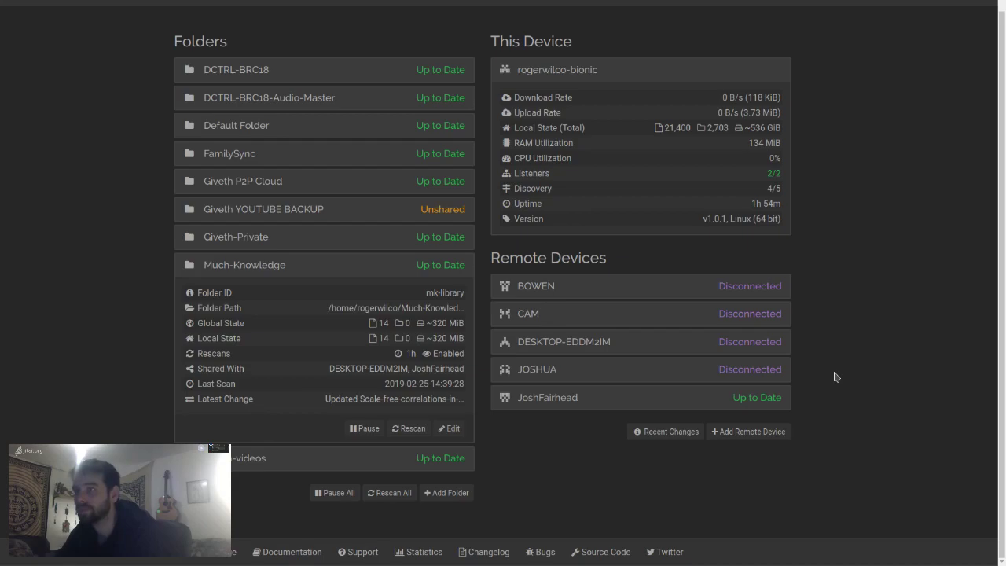
pyautogui.scroll(1, 625, 556)
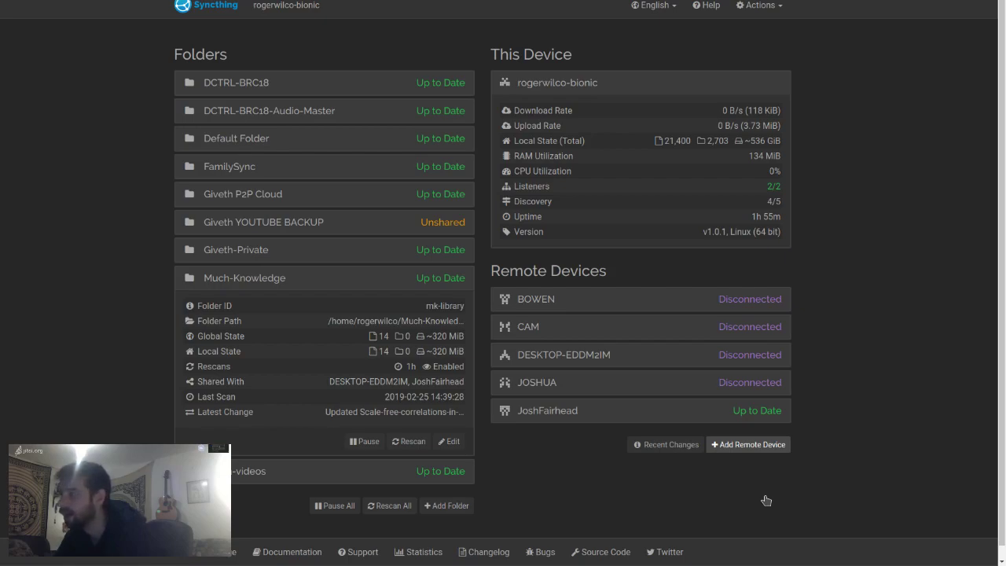
pyautogui.click(767, 500)
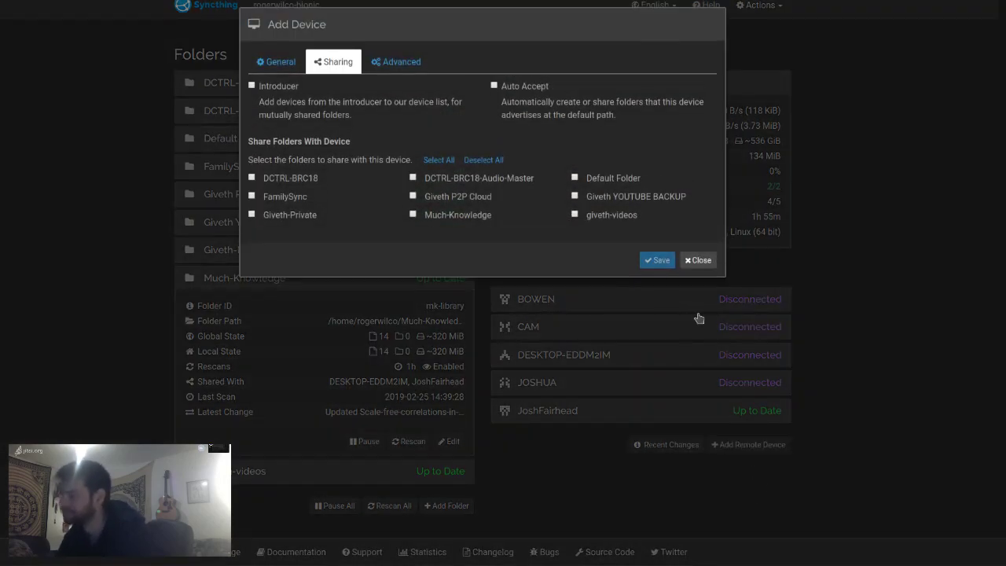
pyautogui.click(697, 318)
pyautogui.click(755, 500)
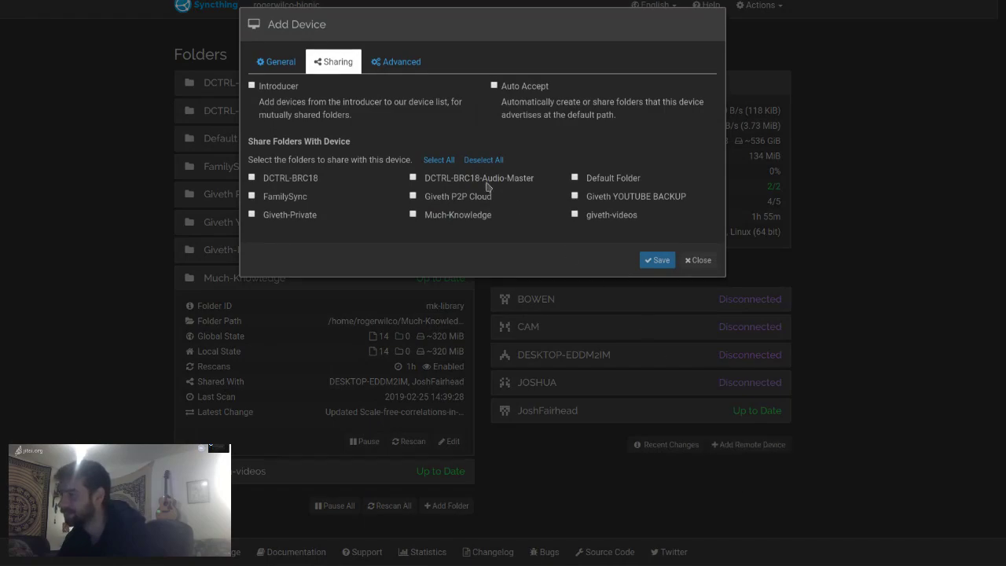
pyautogui.click(276, 61)
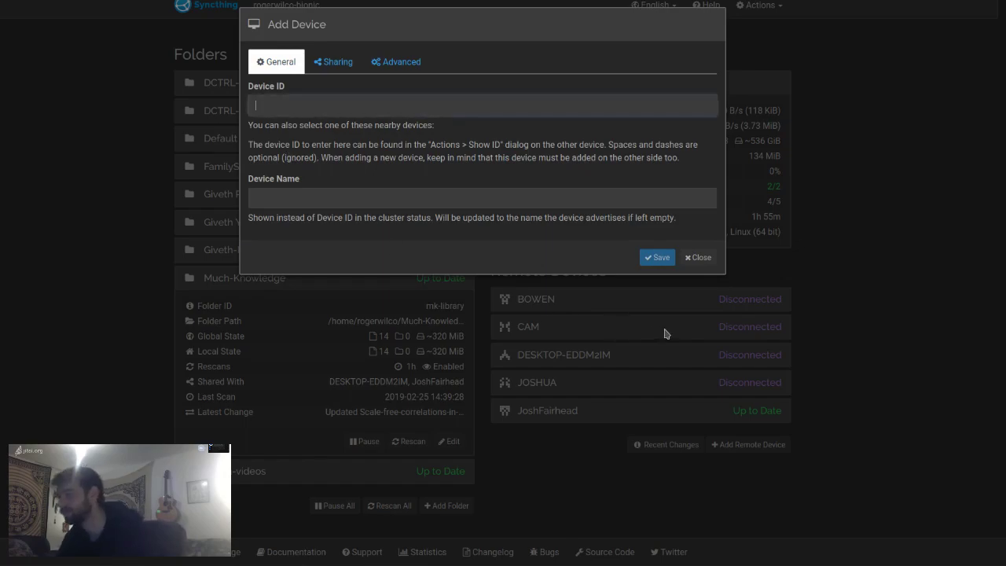
pyautogui.click(714, 313)
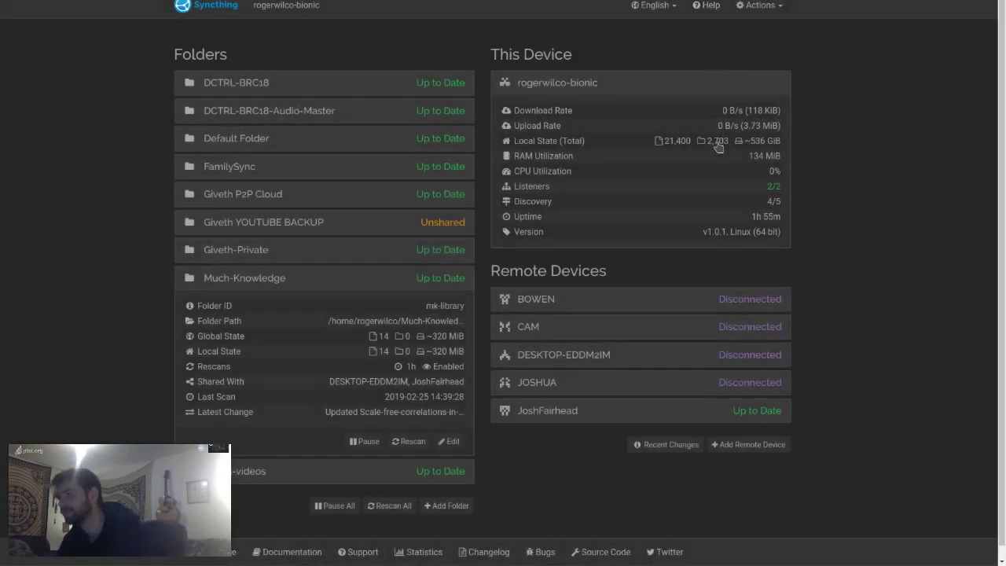
pyautogui.click(760, 5)
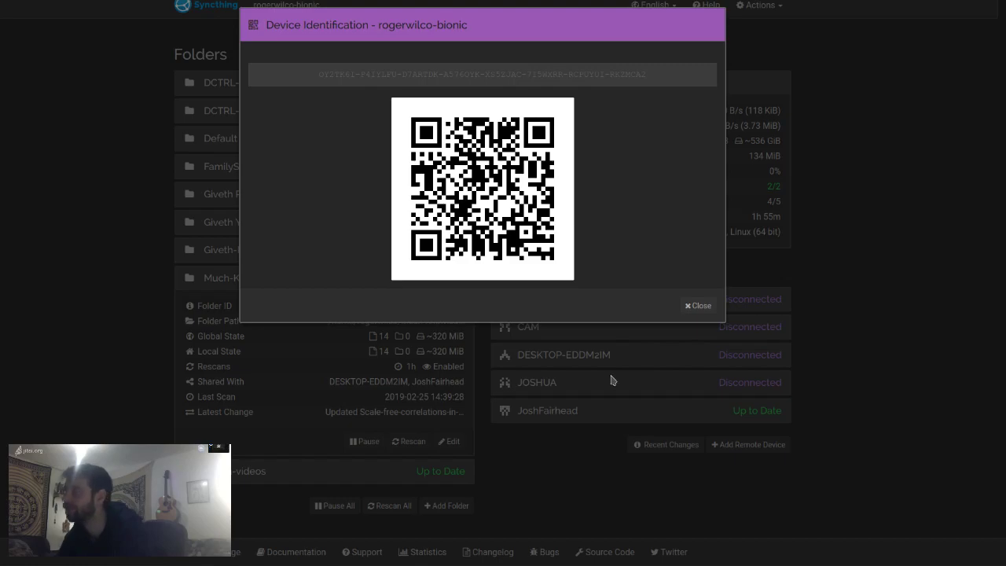
pyautogui.click(706, 359)
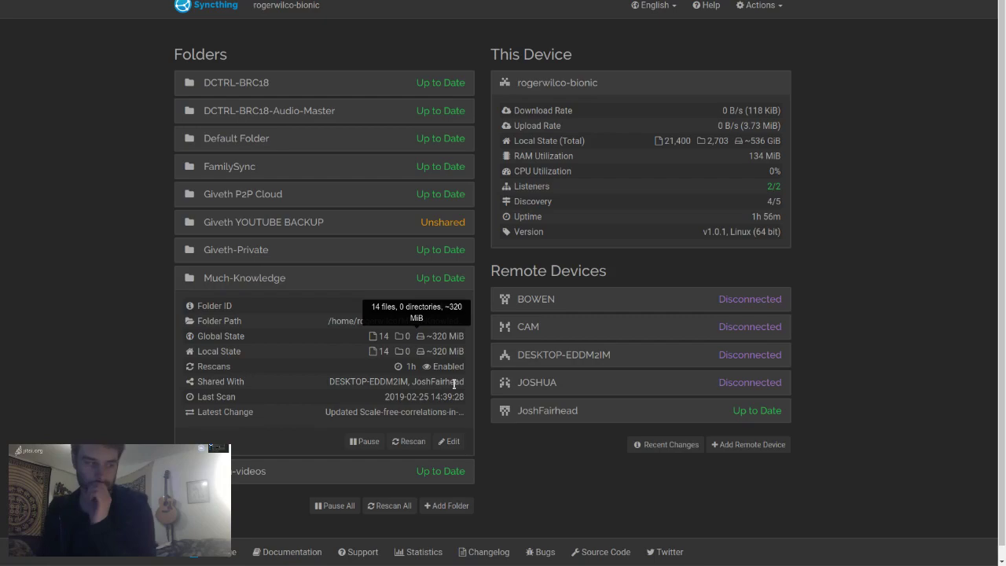
# Step: Collapse the Much-Knowledge folder so all nine folders appear as compact rows
pyautogui.click(449, 334)
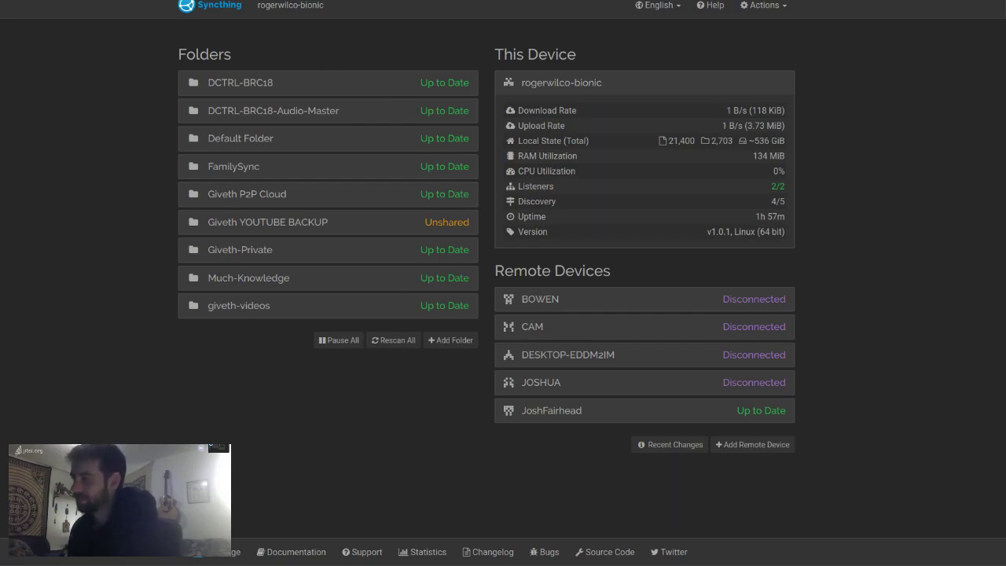
pyautogui.hotkey('ctrl', 'Tab')
pyautogui.hotkey('ctrl', 'shift', 'Tab')
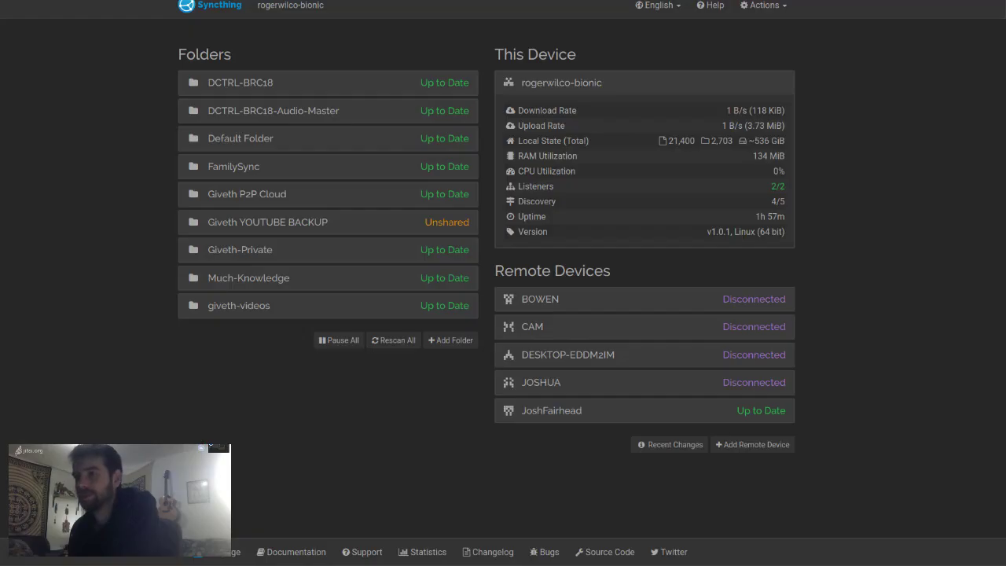